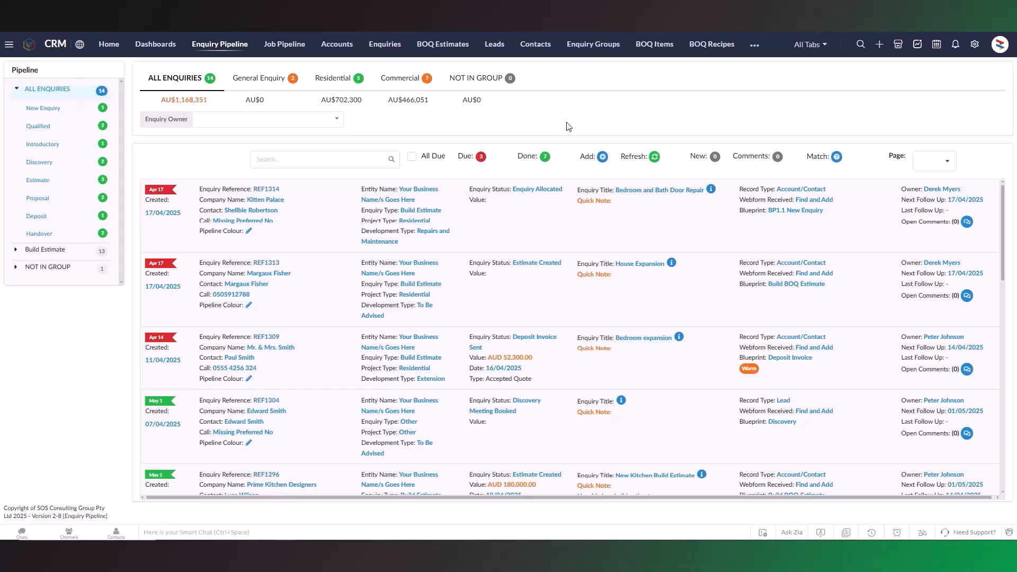
From the enquiry pipeline, find the existing customer by name and start a new enquiry for that contact
click(603, 156)
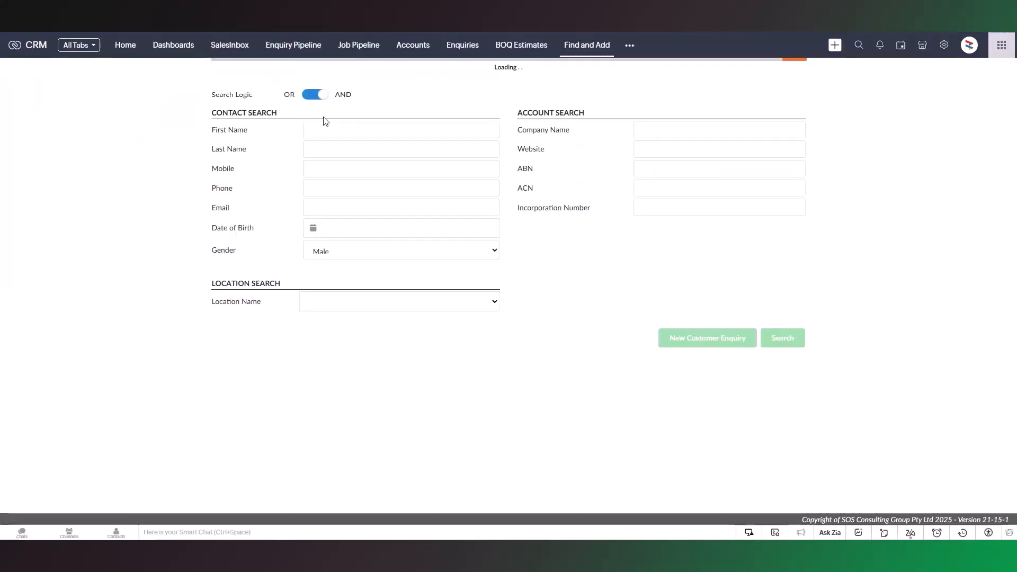
click(334, 127)
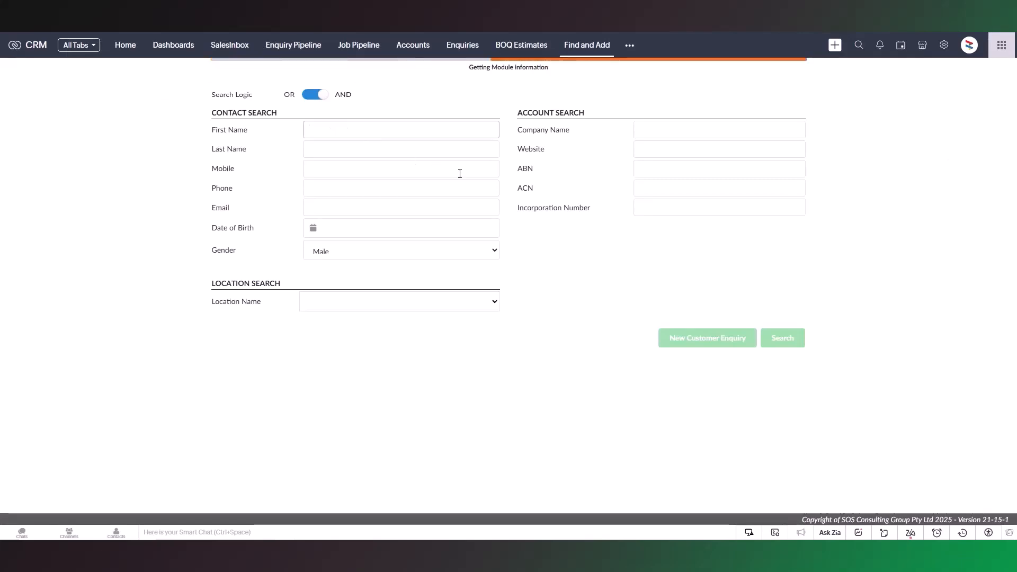
text(William)
key(Tab)
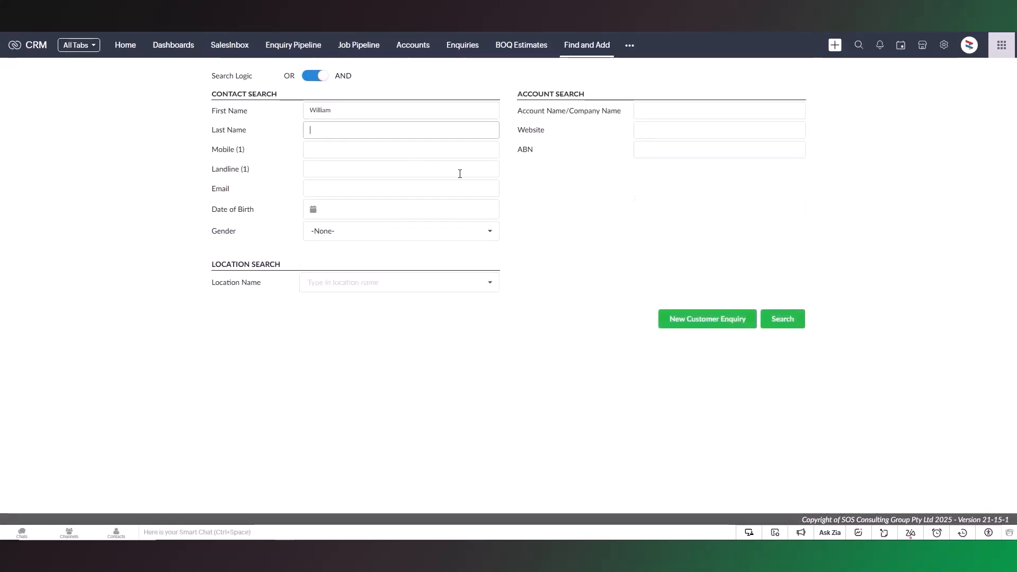
click(783, 319)
click(725, 324)
click(777, 356)
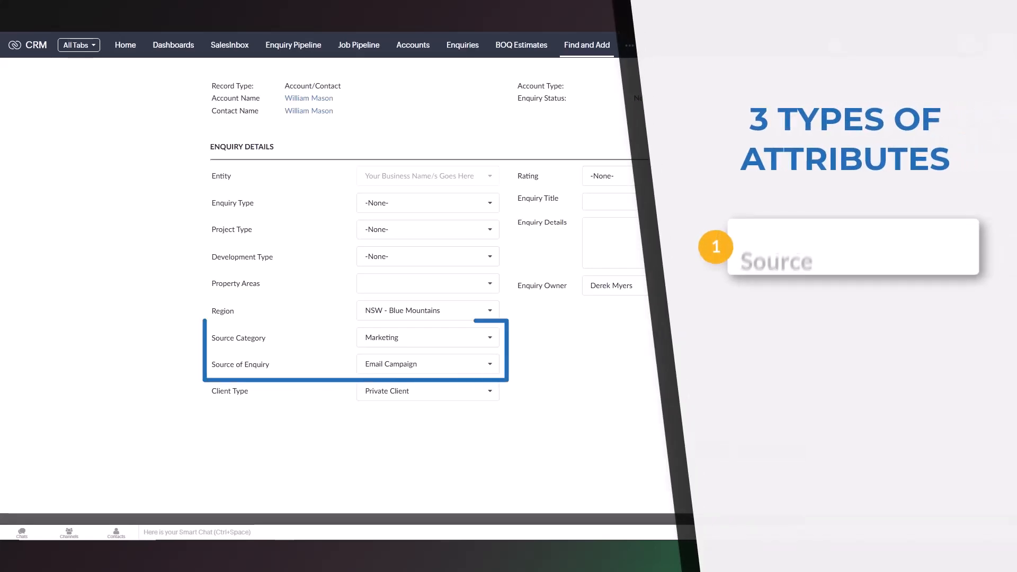
Review the available Source Category and Source of Enquiry options on the new enquiry form
click(492, 343)
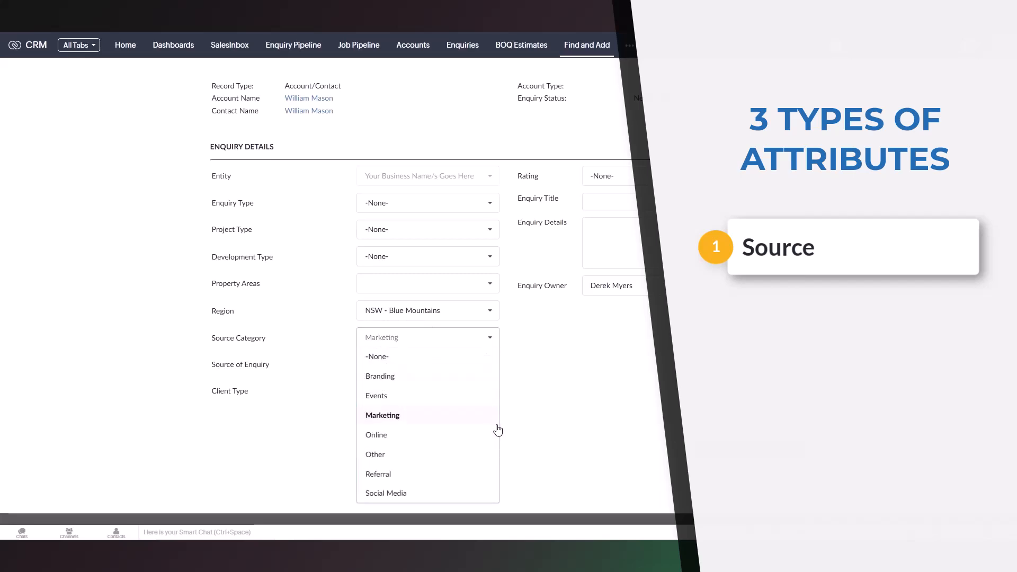
click(542, 428)
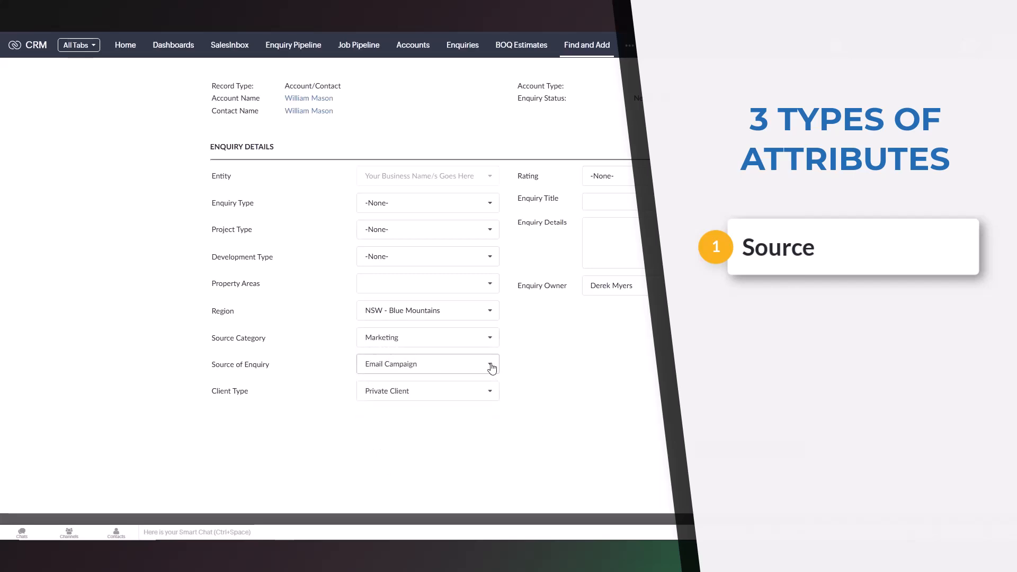
click(490, 365)
scroll(503, 264, down, 3)
click(546, 411)
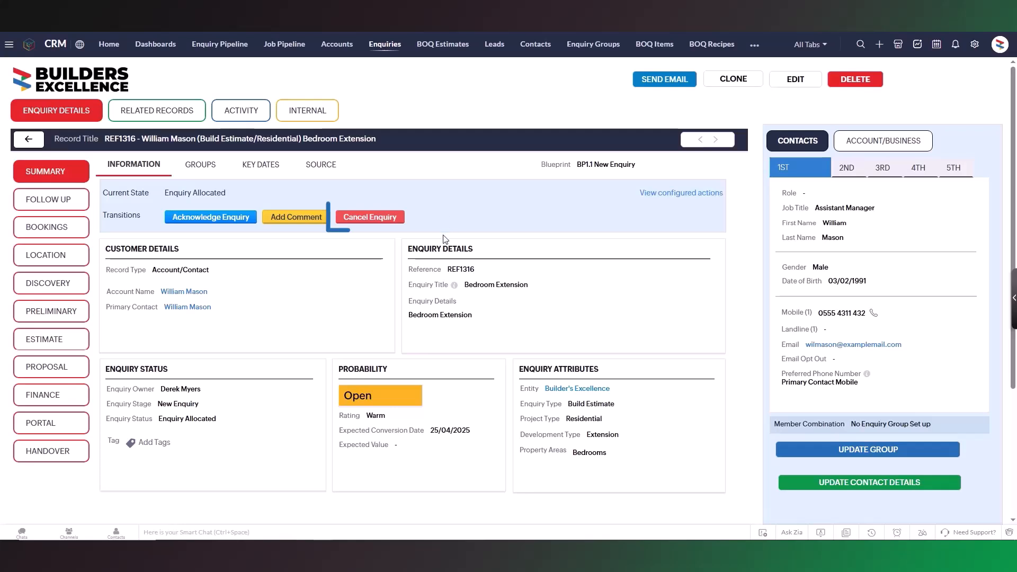
Review the available cancellation reasons for the Bedroom Extension enquiry, leaving the enquiry uncancelled
click(390, 222)
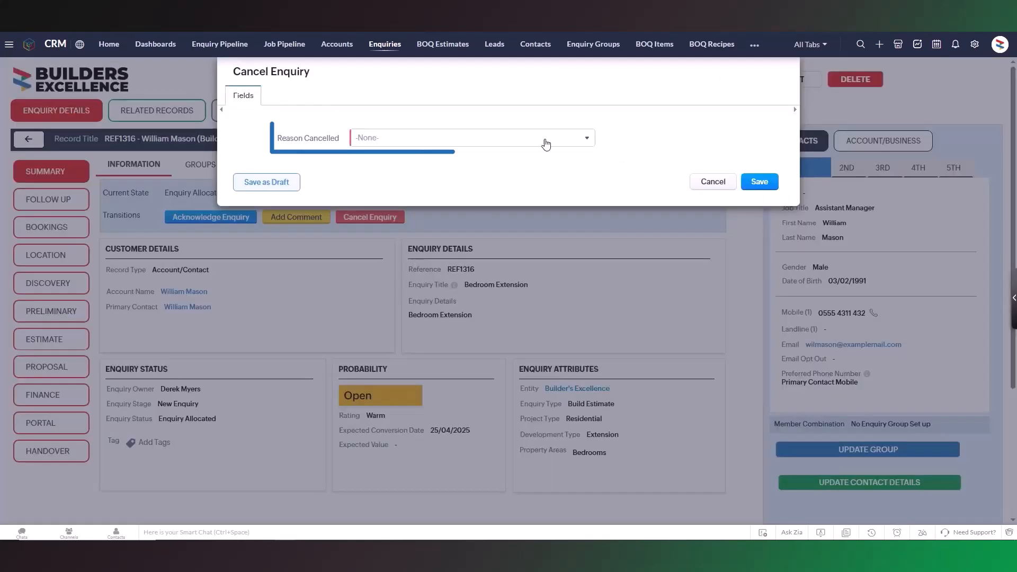
click(587, 140)
scroll(524, 187, down, 3)
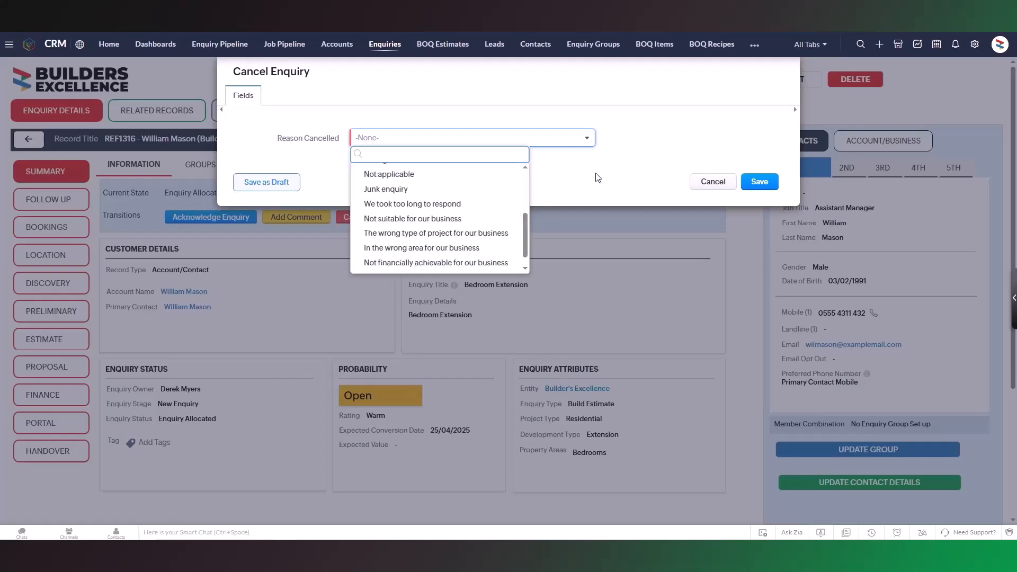
click(593, 181)
click(713, 182)
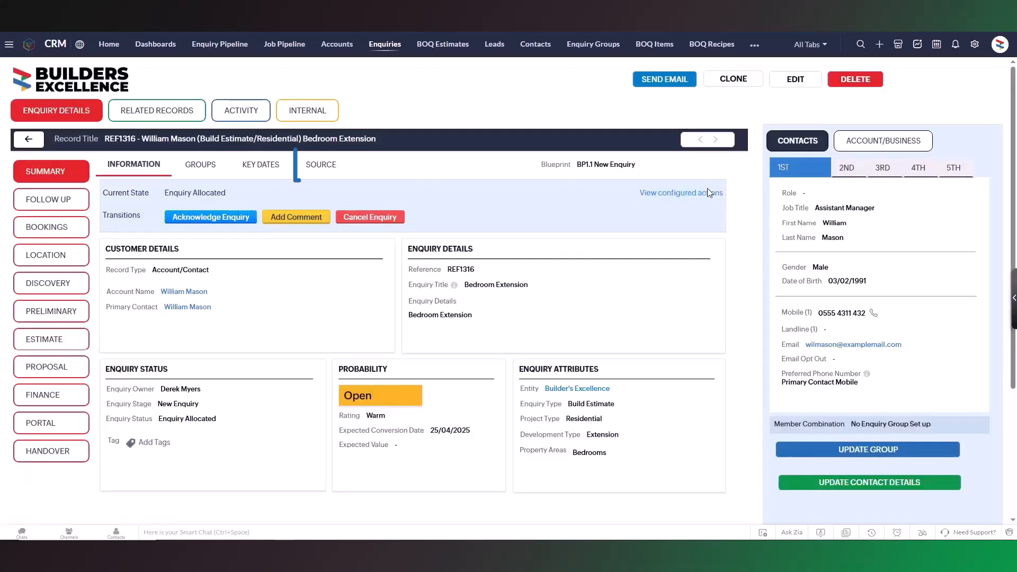
Check the enquiry's source details and open the linked account from its related records
click(317, 174)
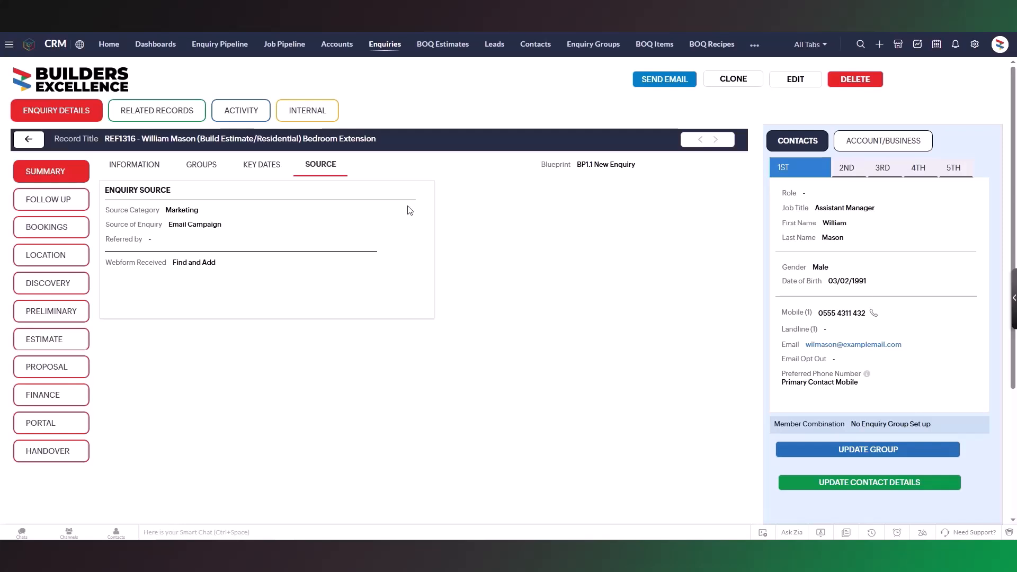
click(180, 118)
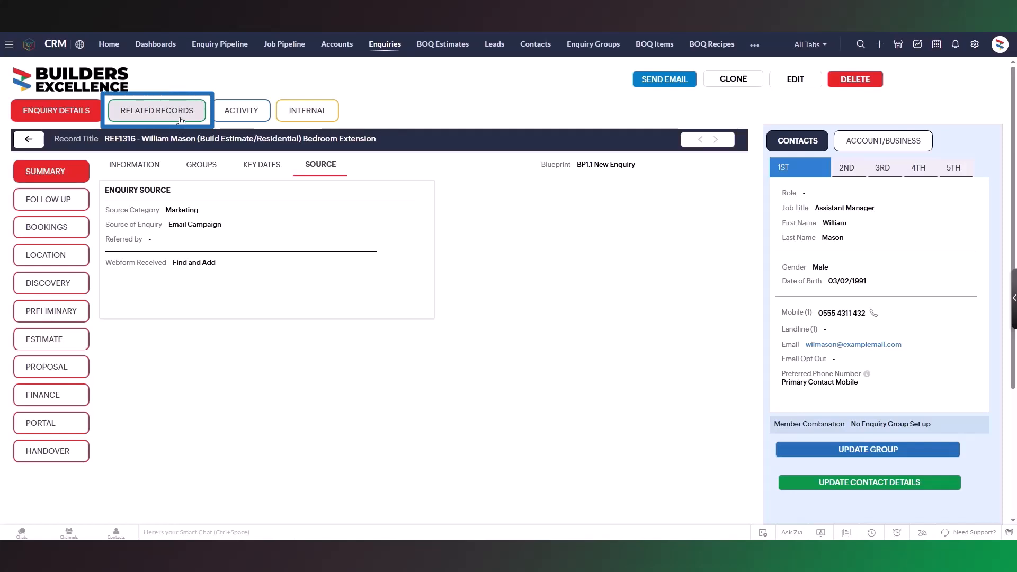
click(150, 235)
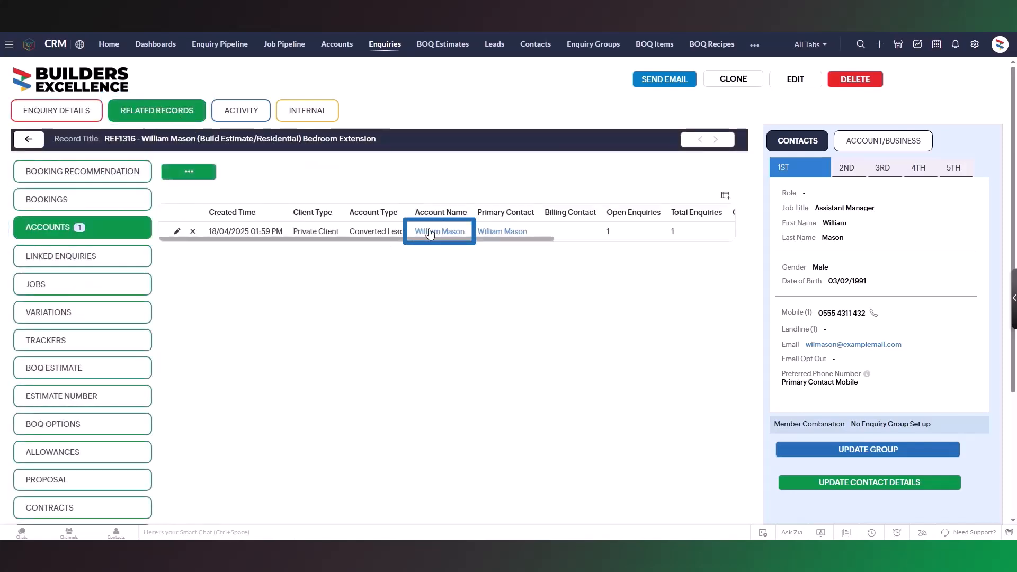
click(430, 232)
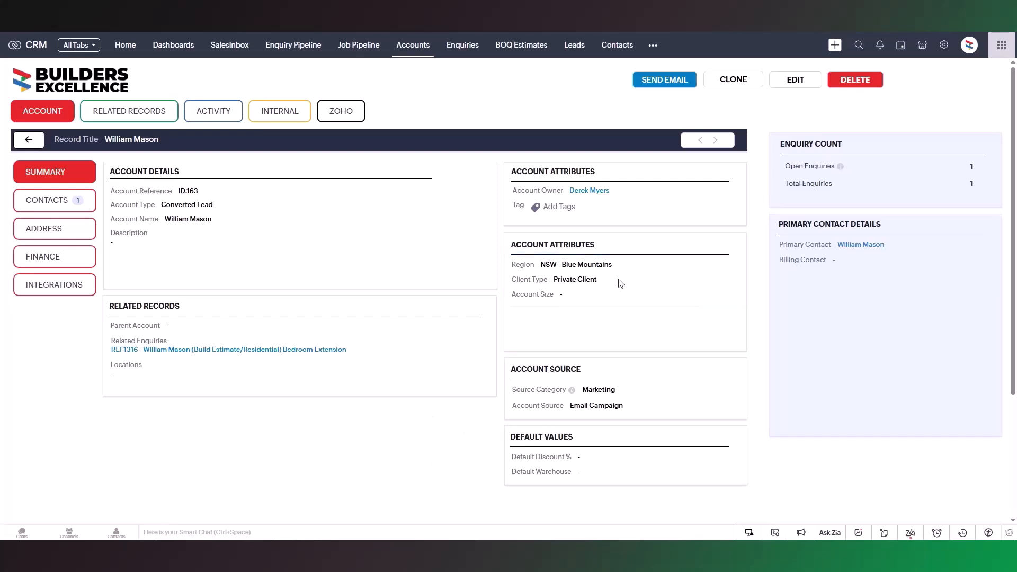
Set the account's client type to Commercial Client
click(575, 280)
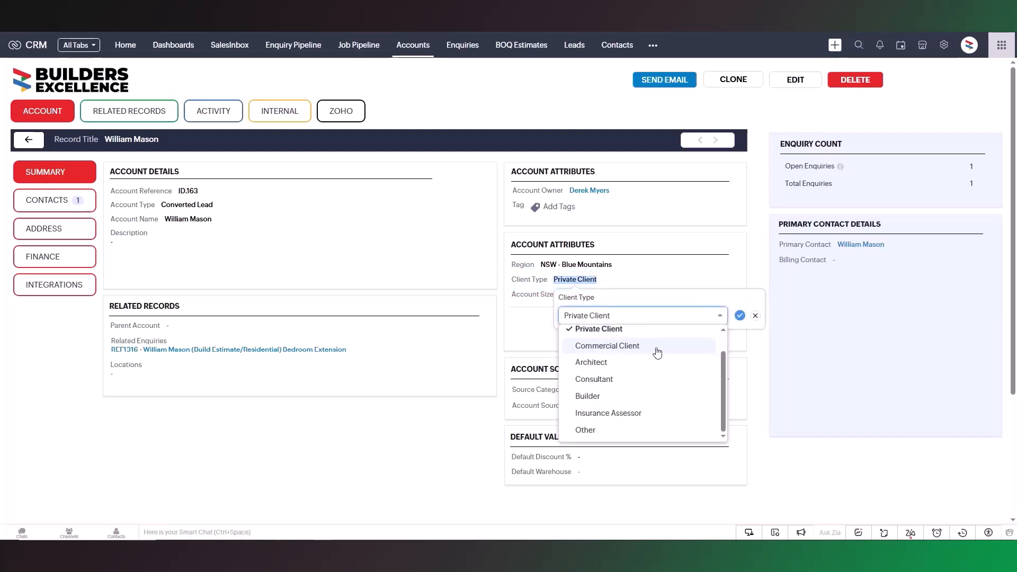
click(656, 347)
click(741, 315)
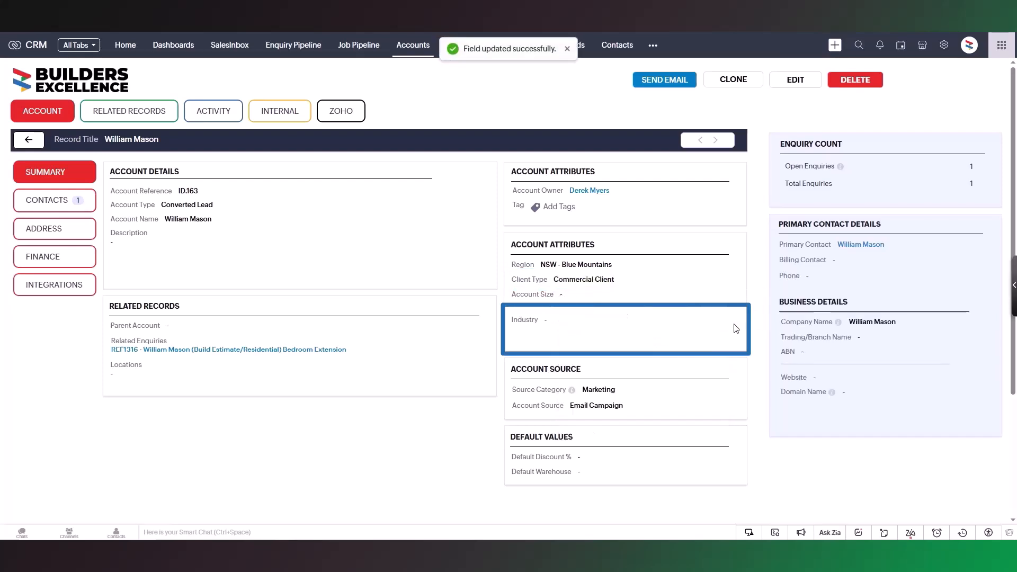
Set the account's industry to Trades and Services and its trade type to Arborist
mouse_move(542, 322)
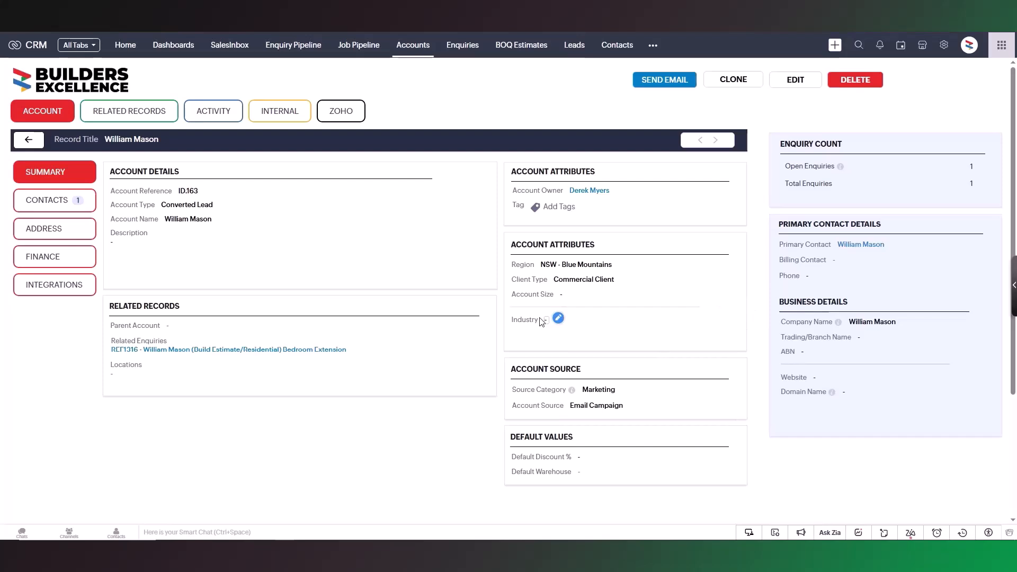
click(558, 318)
scroll(673, 463, down, 2)
click(673, 463)
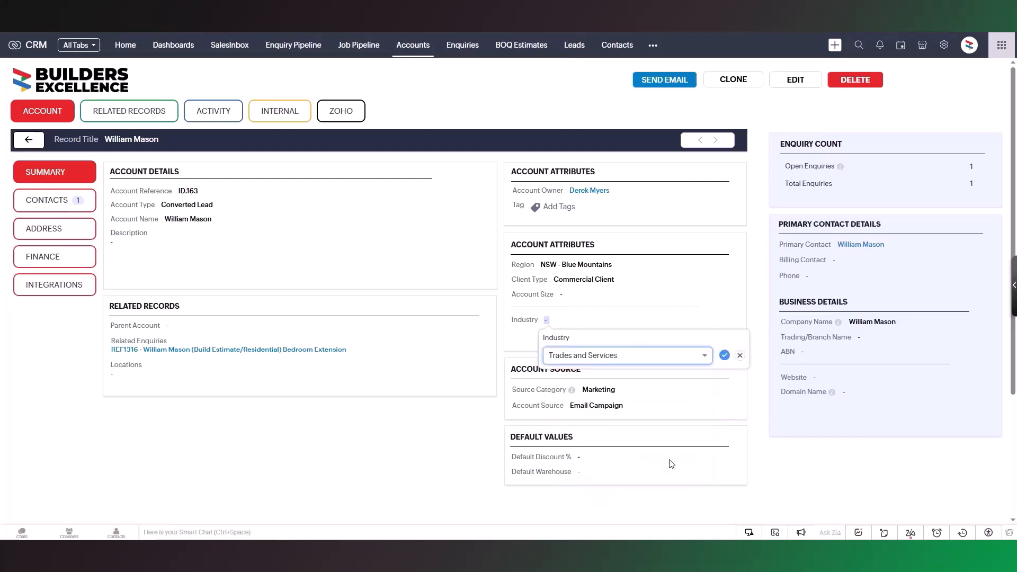
click(723, 357)
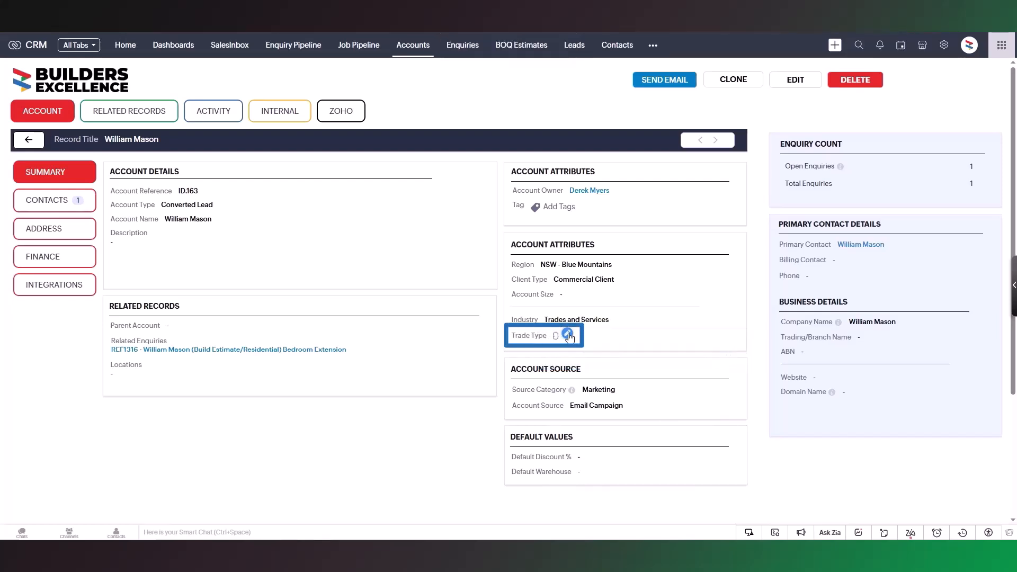
click(570, 338)
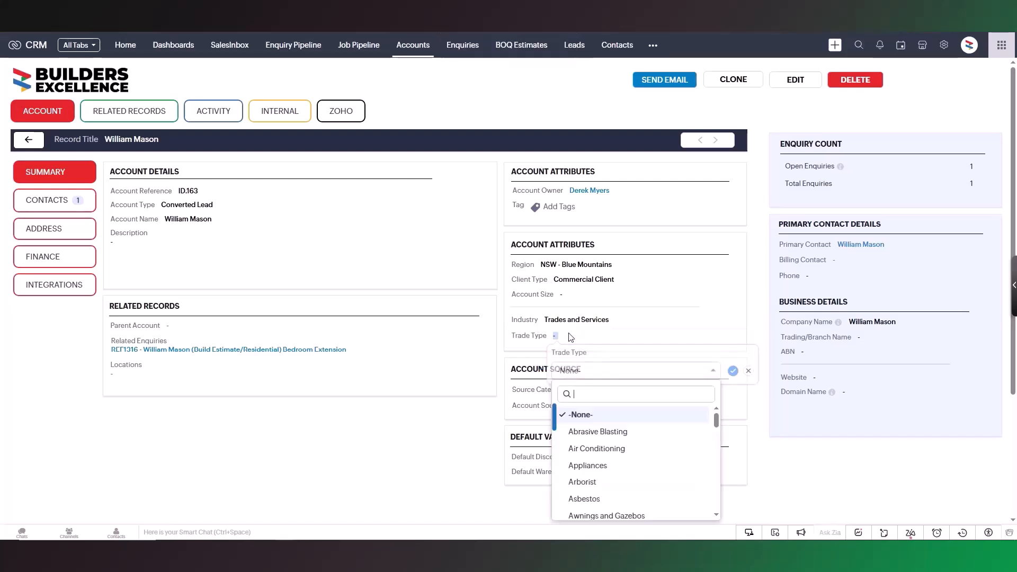
click(688, 482)
click(733, 373)
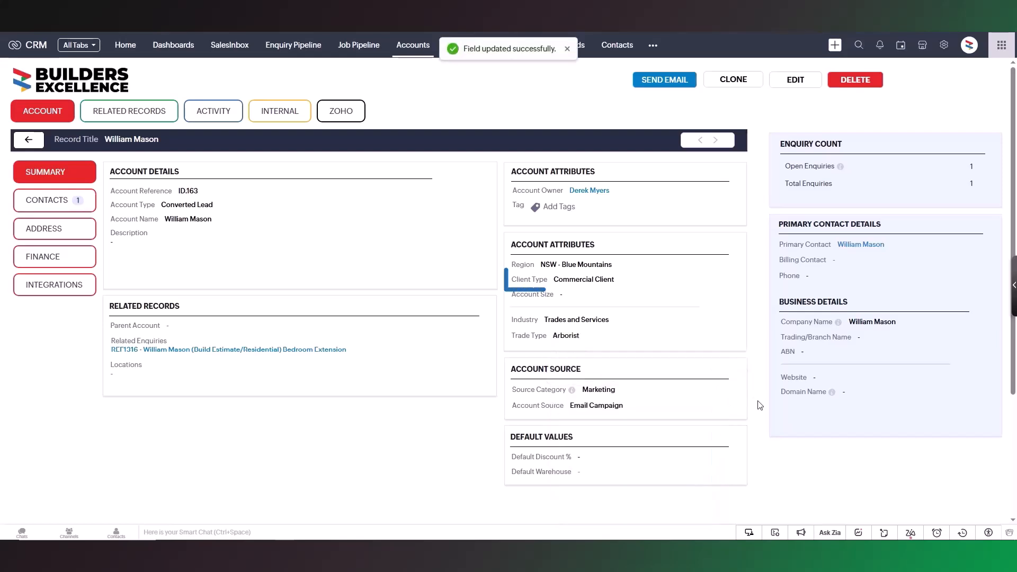
Change the account's client type back to Private Client
click(624, 280)
click(625, 333)
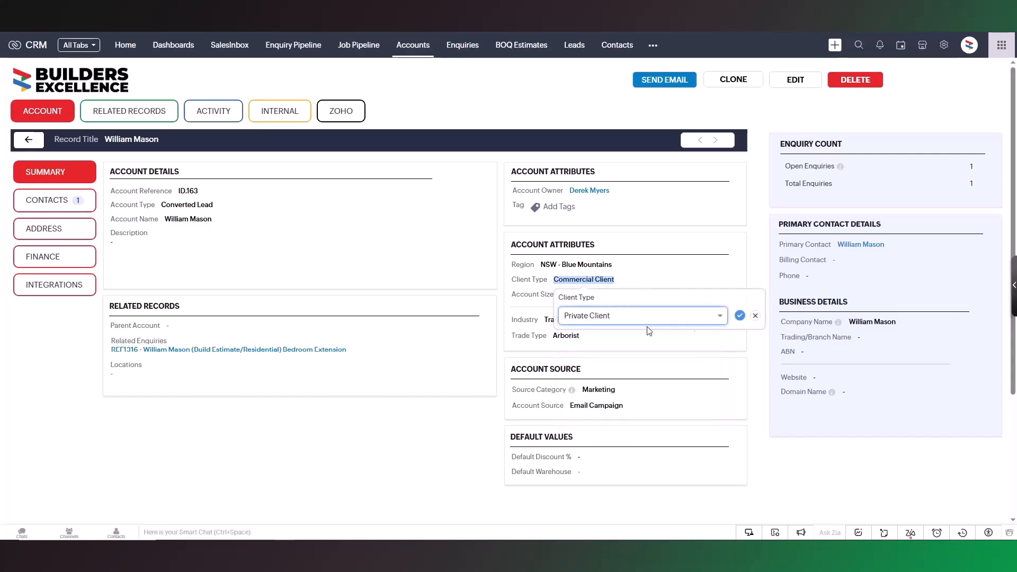
click(740, 316)
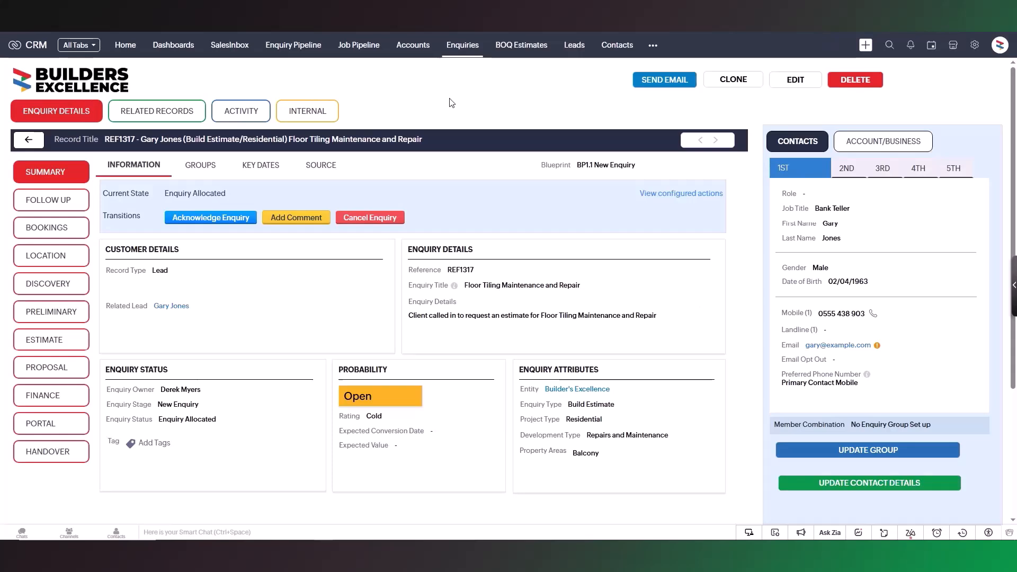
Open the lead related to the Floor Tiling Maintenance and Repair enquiry and set its client type to Commercial Client
click(180, 306)
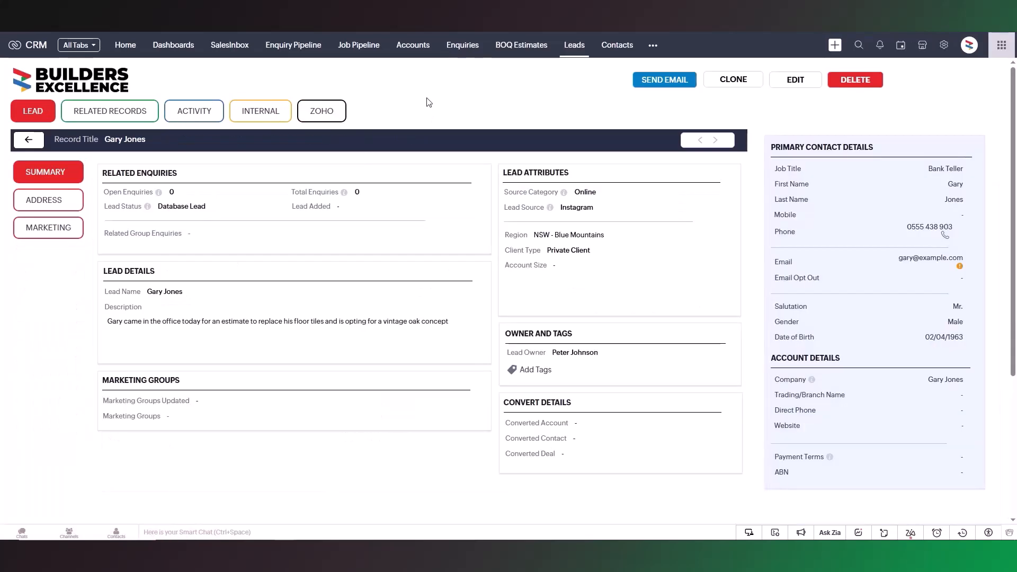
click(599, 252)
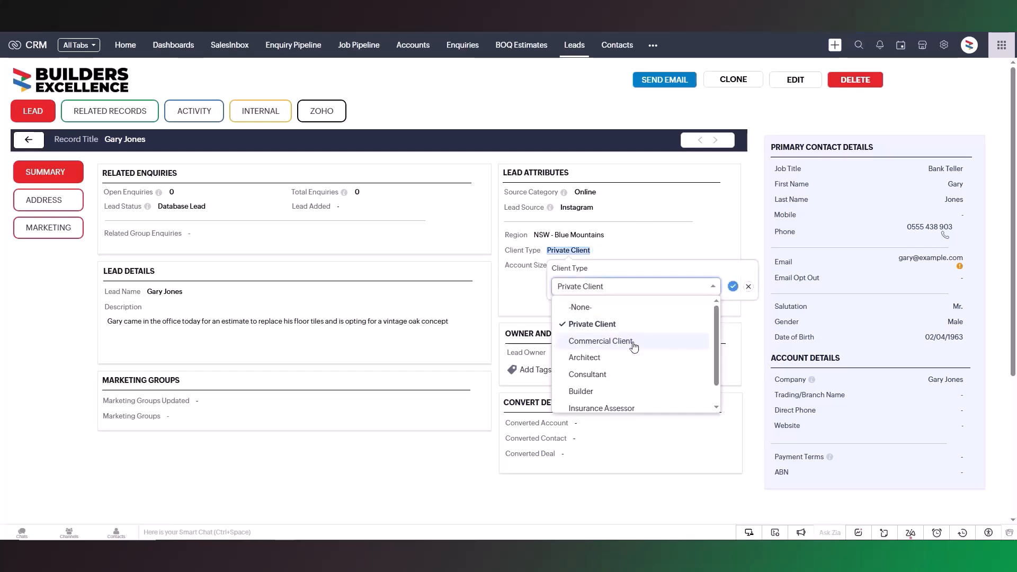
click(633, 345)
click(732, 286)
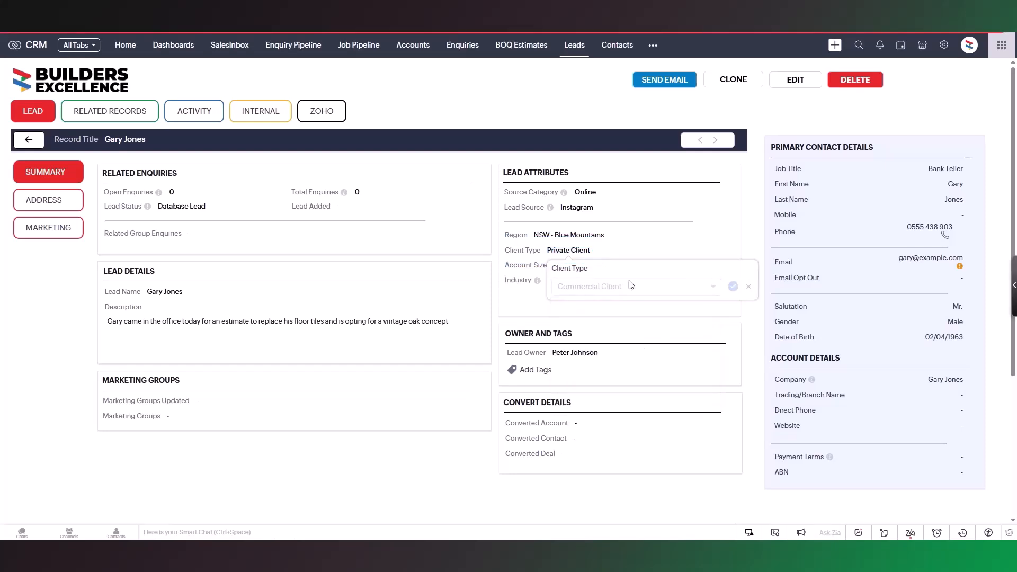
Set the lead's industry to Trades and Services and its trade type to Metal & Steel Fabrication
click(561, 281)
click(670, 505)
click(724, 317)
click(549, 295)
click(643, 333)
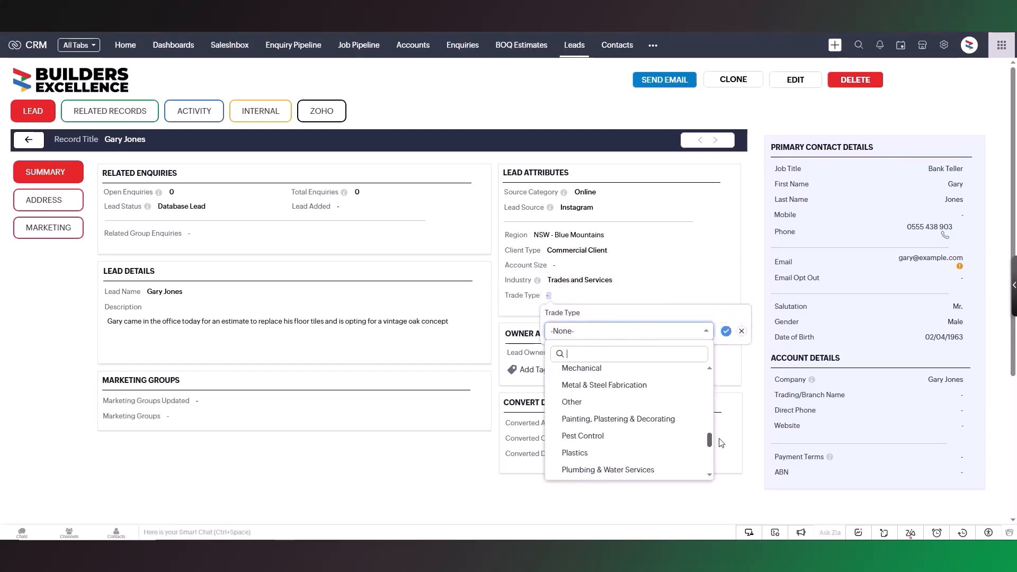
click(671, 389)
click(725, 330)
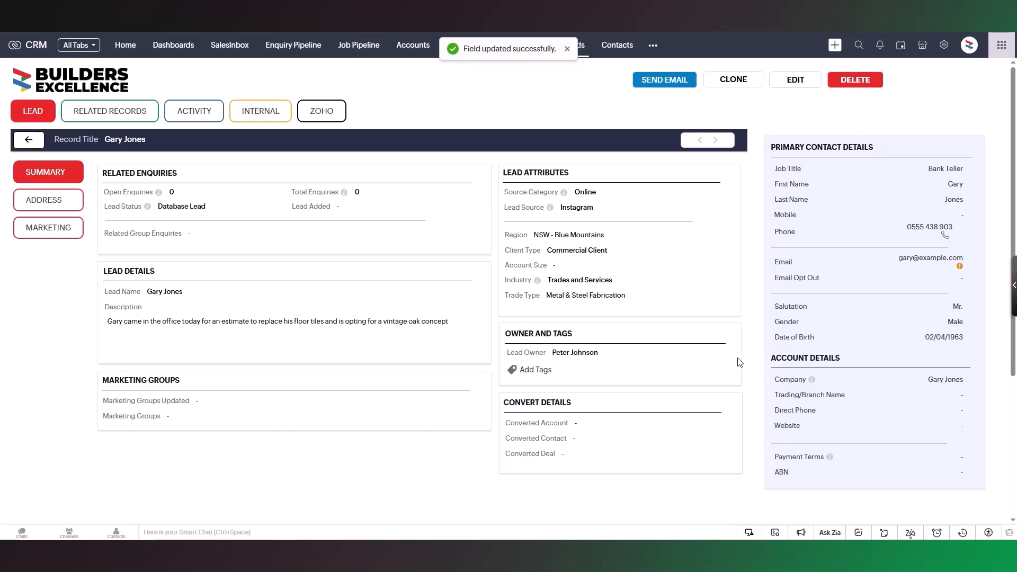
Open the Standard layout of the Enquiries module for editing in the CRM's Modules and Fields setup
click(944, 45)
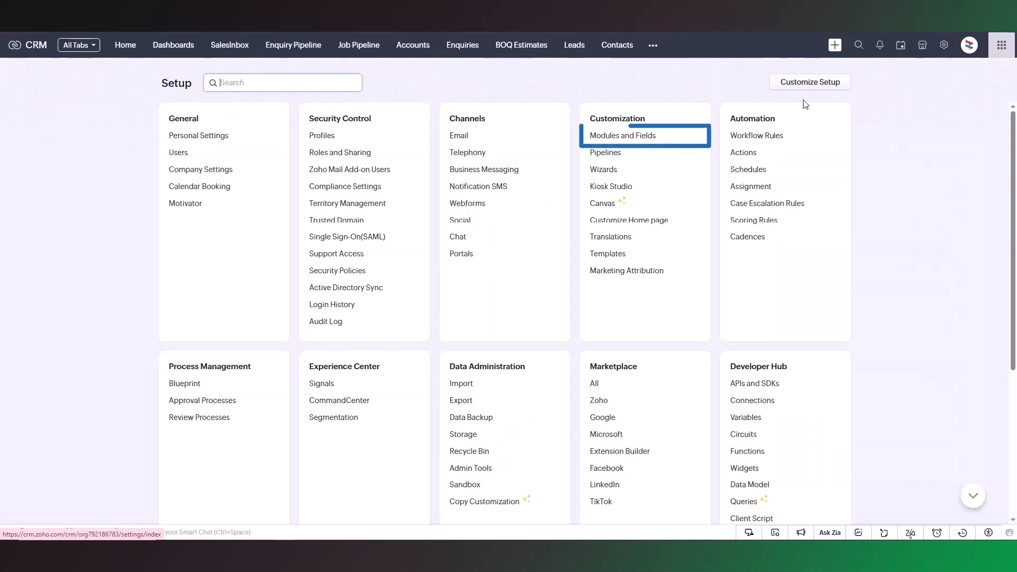
click(642, 136)
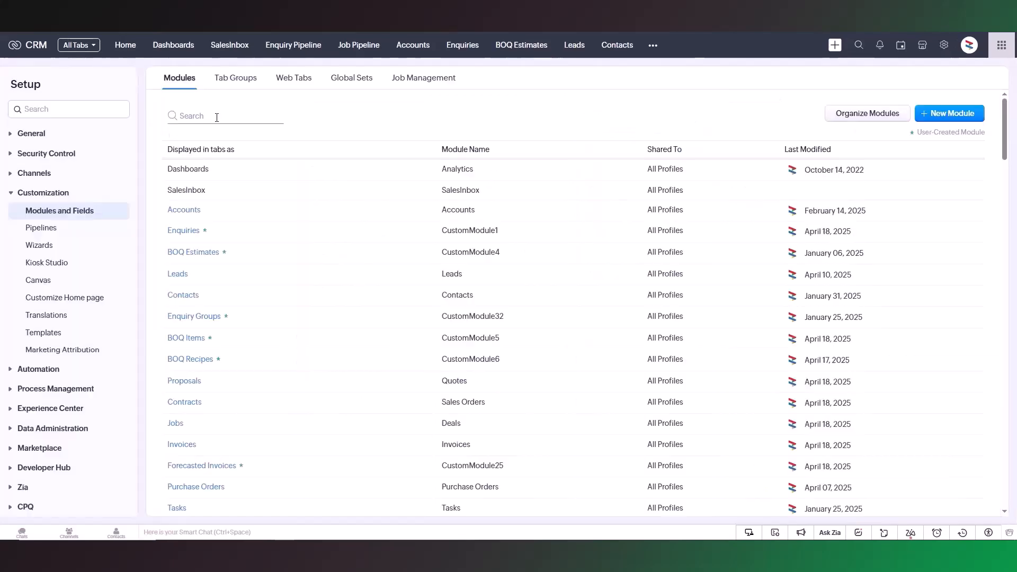
click(184, 232)
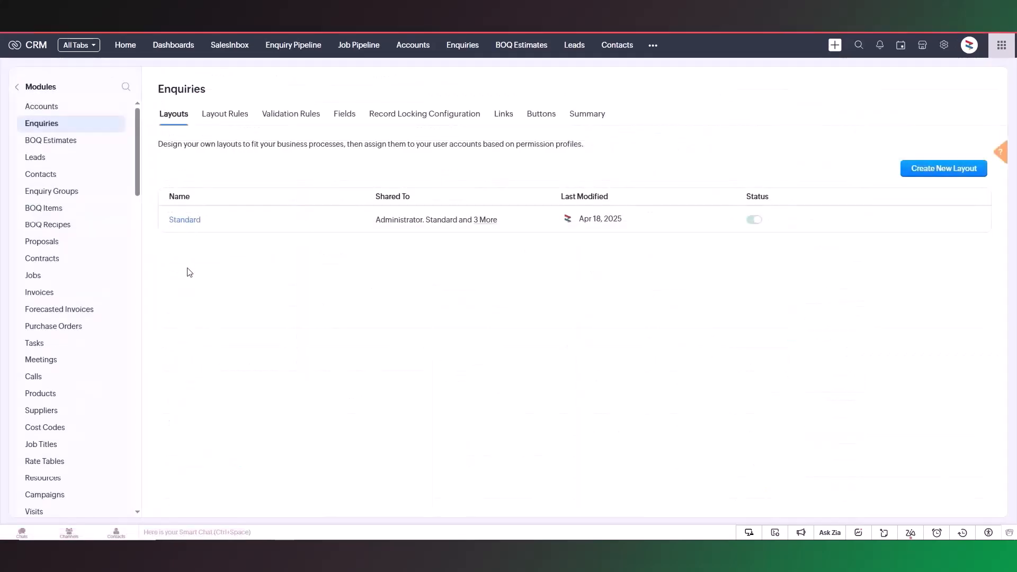
click(184, 220)
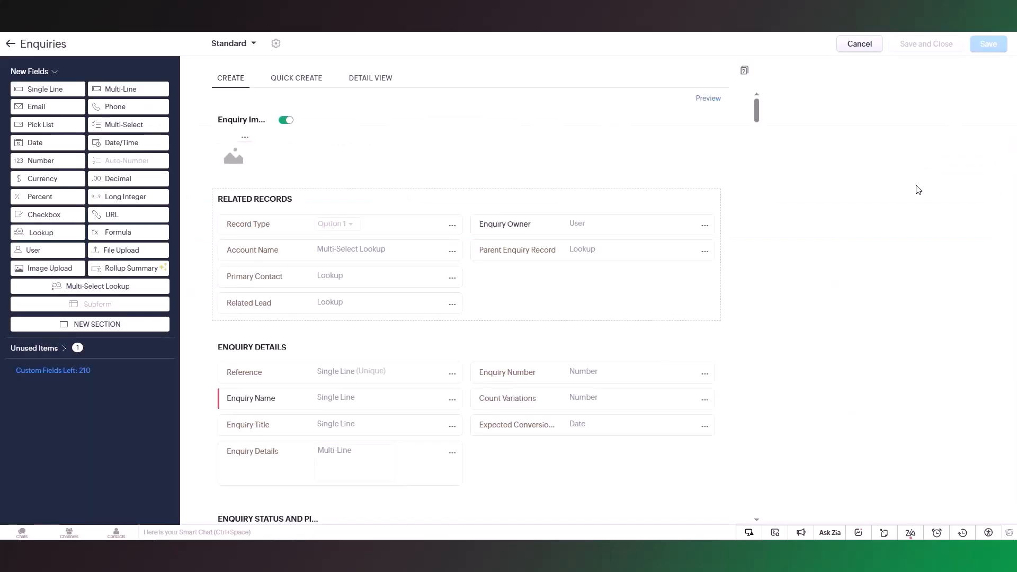
Search the Enquiries layout for "Source" to locate the Enquiry Source field under Enquiry Attributes
key(ctrl+f)
text(Source)
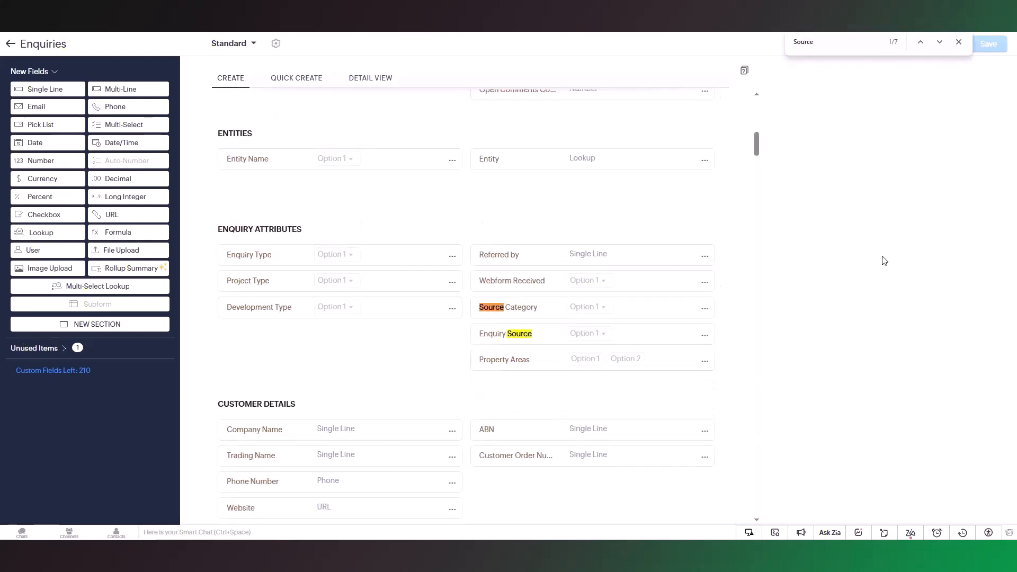
click(531, 329)
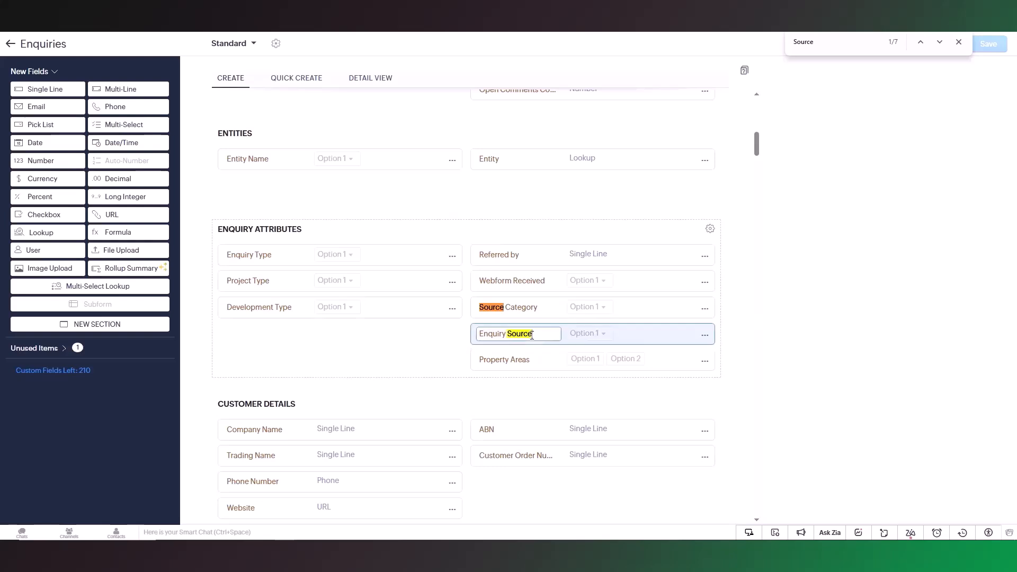
click(959, 42)
click(862, 278)
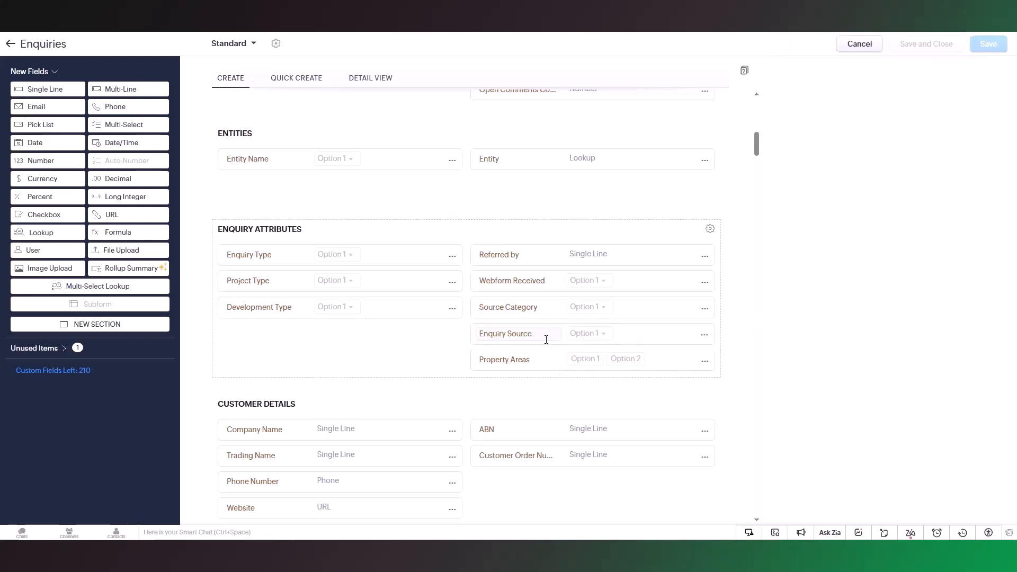
Rename the Enquiry Source field in the Enquiry Attributes section to "Source of Enquiry"
click(549, 333)
key(ctrl+a)
key(BackSpace)
text(Source )
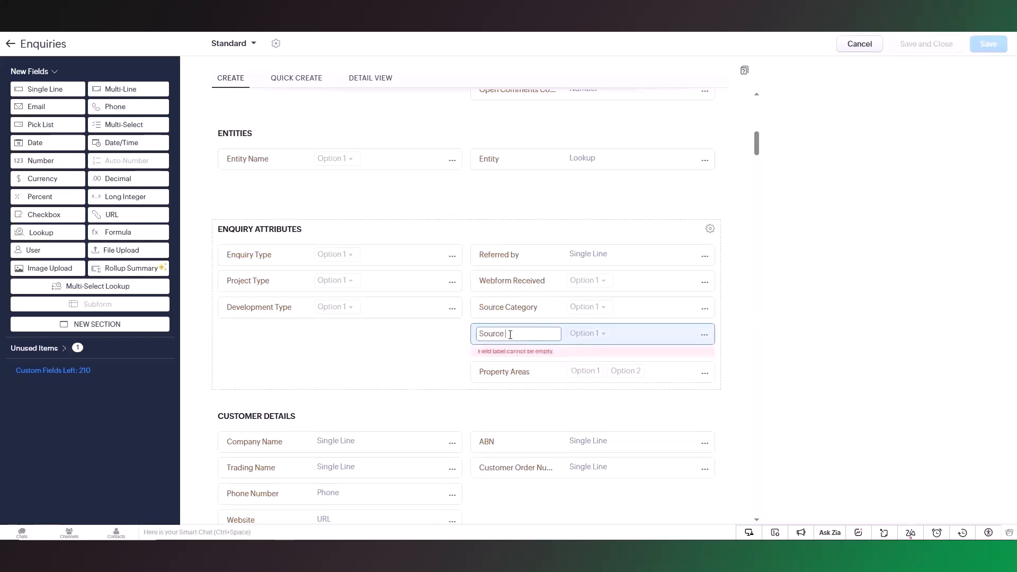
text(of Enquiry)
click(694, 344)
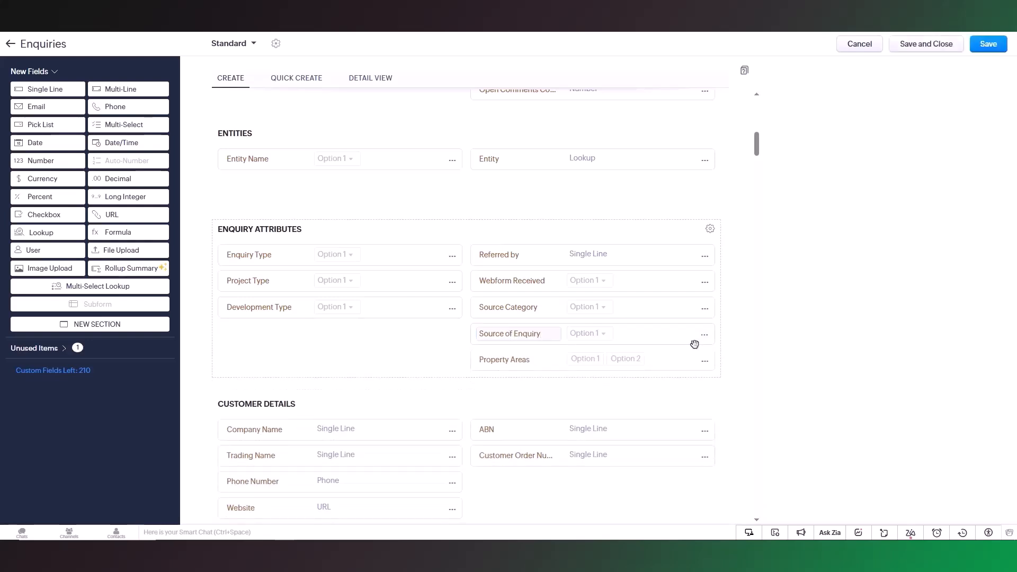
Examine the Source of Enquiry field's pick list properties, including its global set and options, and cancel out of them
click(704, 335)
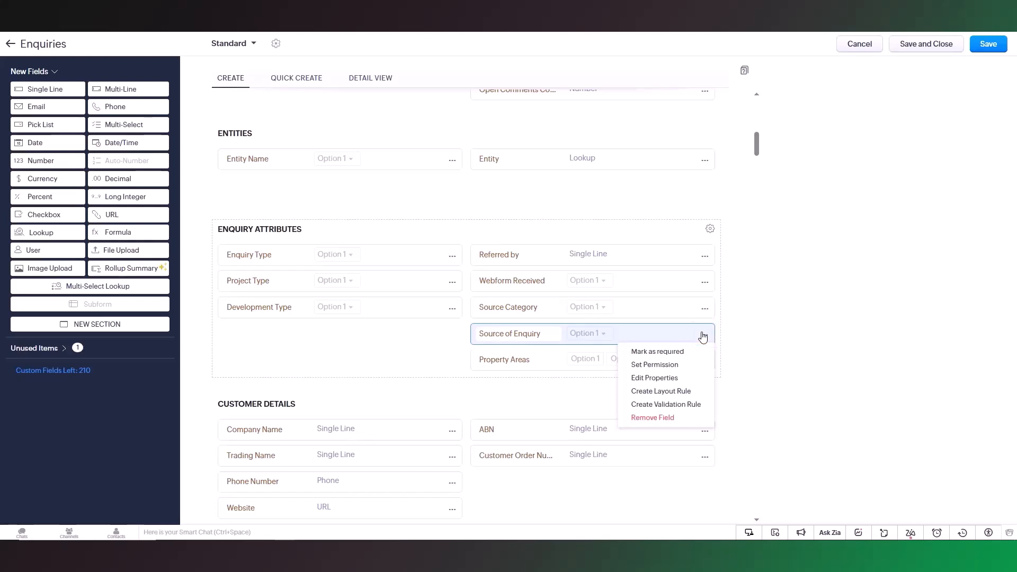
click(688, 378)
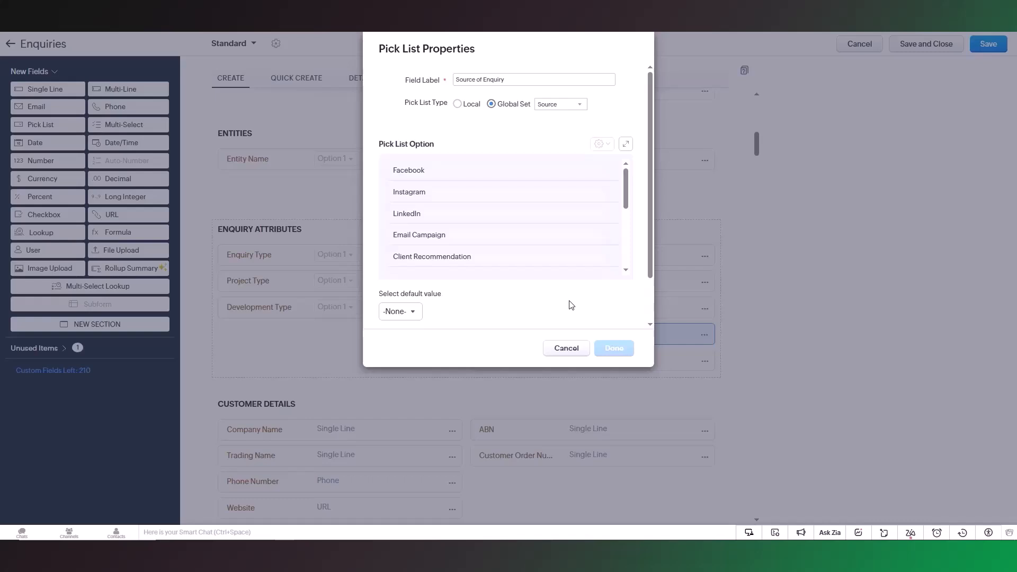
click(566, 348)
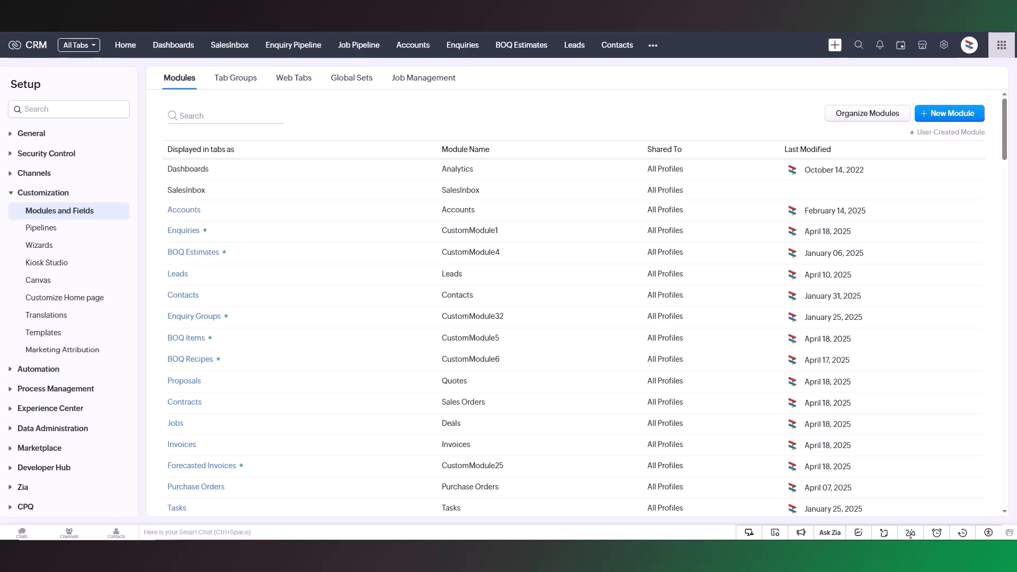
Open the Global Sets list in the Modules and Fields setup and look through the available sets
click(369, 86)
scroll(1012, 143, down, 2)
drag(1012, 145, 1015, 350)
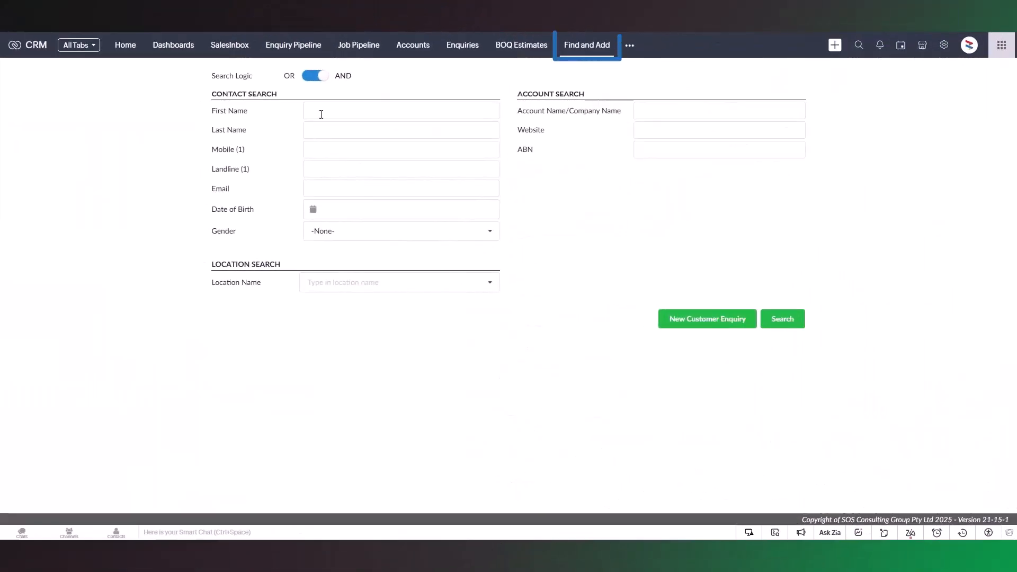
Search Find and Add by the contact's first and last name and start an enquiry for the Jackson's Wellness Co company and contact match
click(322, 114)
key(Tab)
click(783, 319)
click(730, 317)
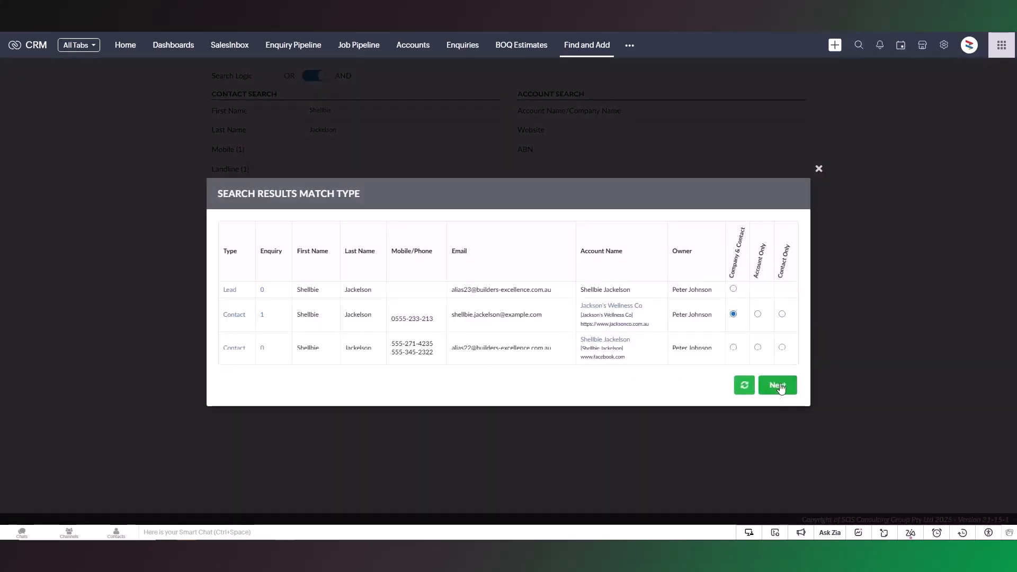
click(780, 384)
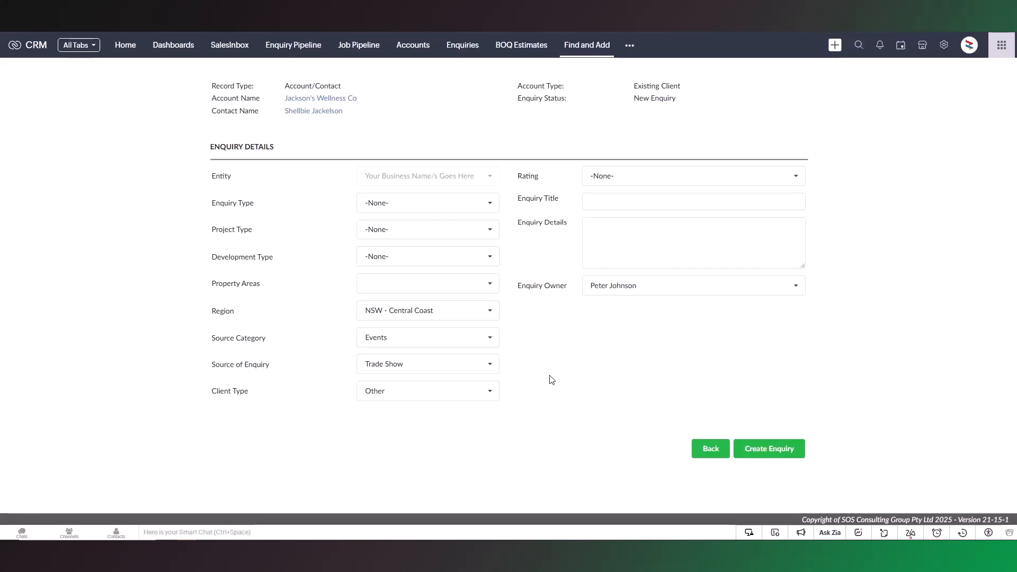
Set the new enquiry's source of enquiry to Instagram and its source category to Online
click(488, 363)
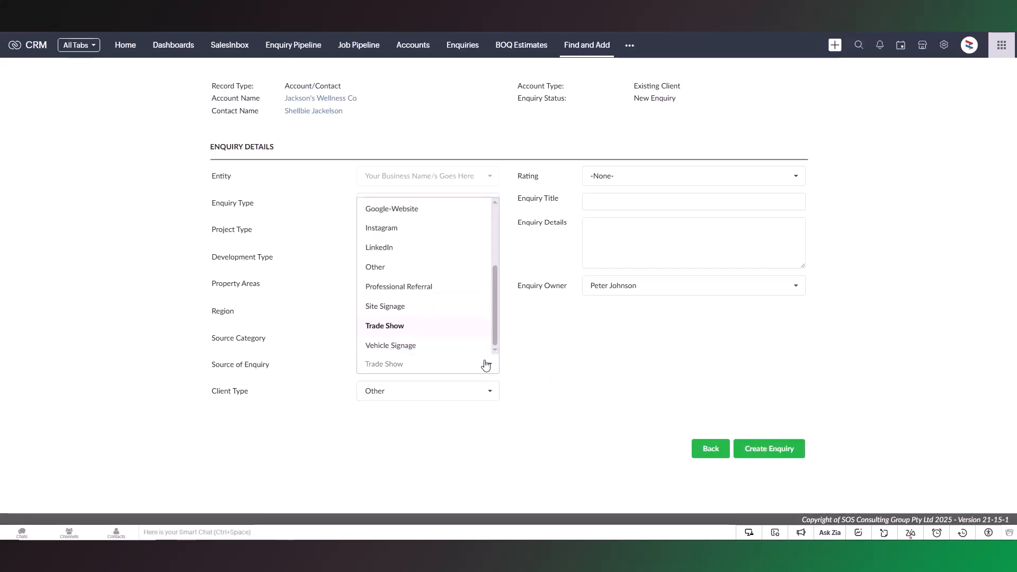
click(443, 229)
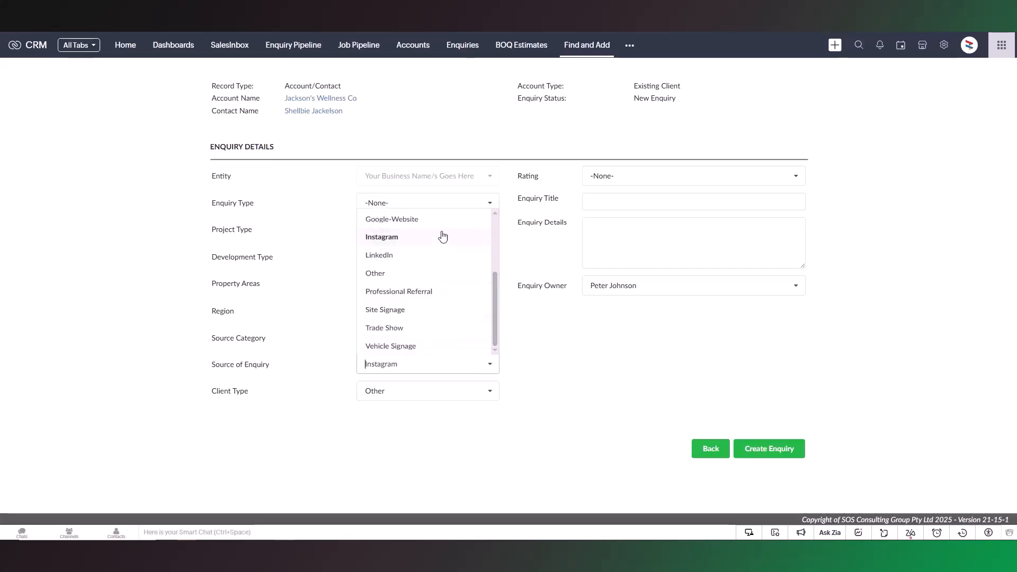
click(476, 342)
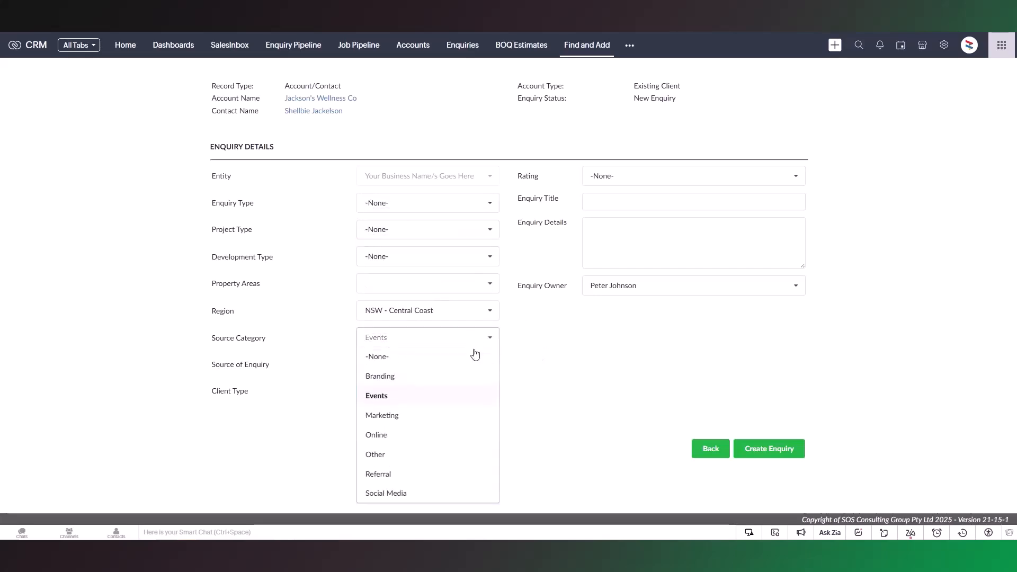
click(467, 439)
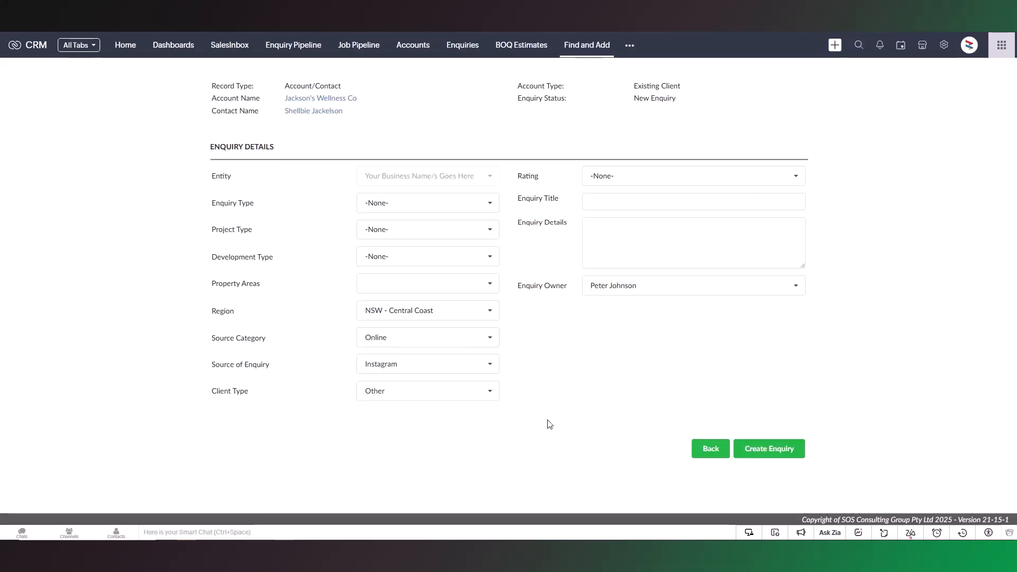